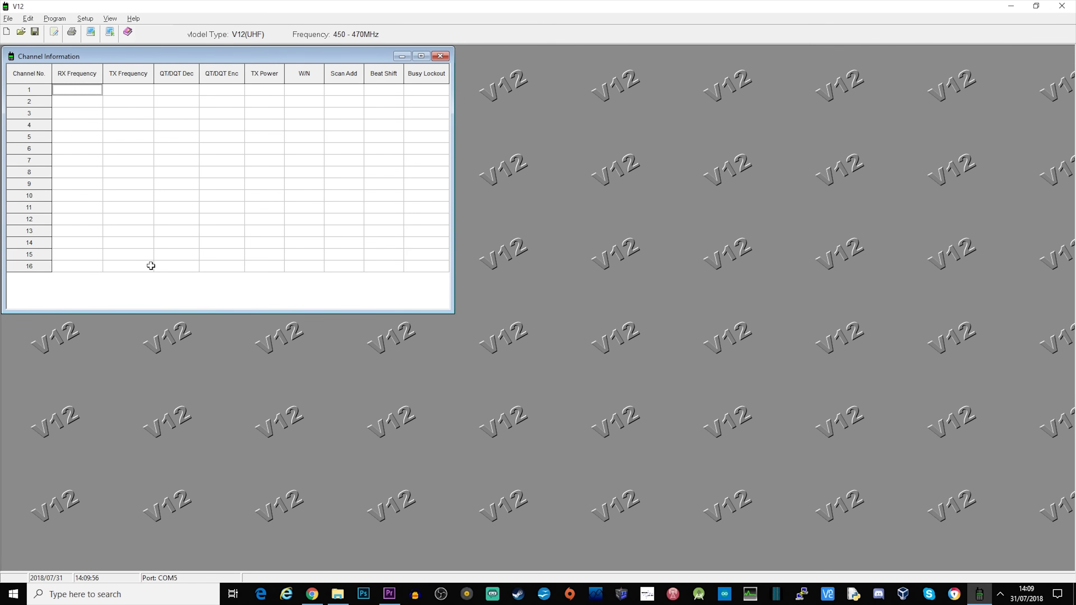
Step: Read all 16 channels (446.00625–446.19375 MHz, narrow, mostly low power) from the radio into V12
click(92, 36)
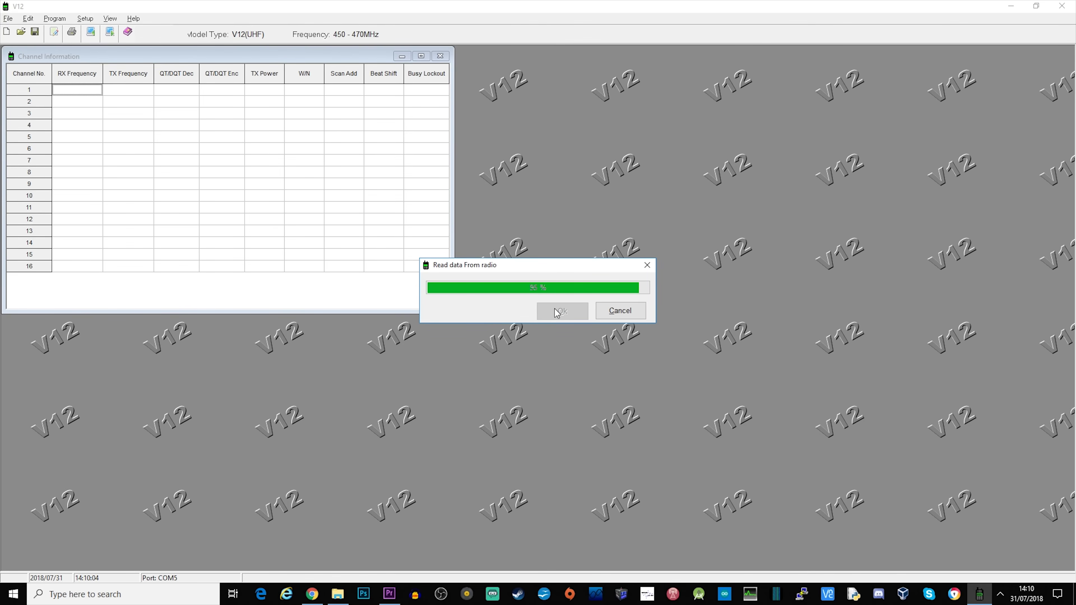
click(564, 335)
click(620, 311)
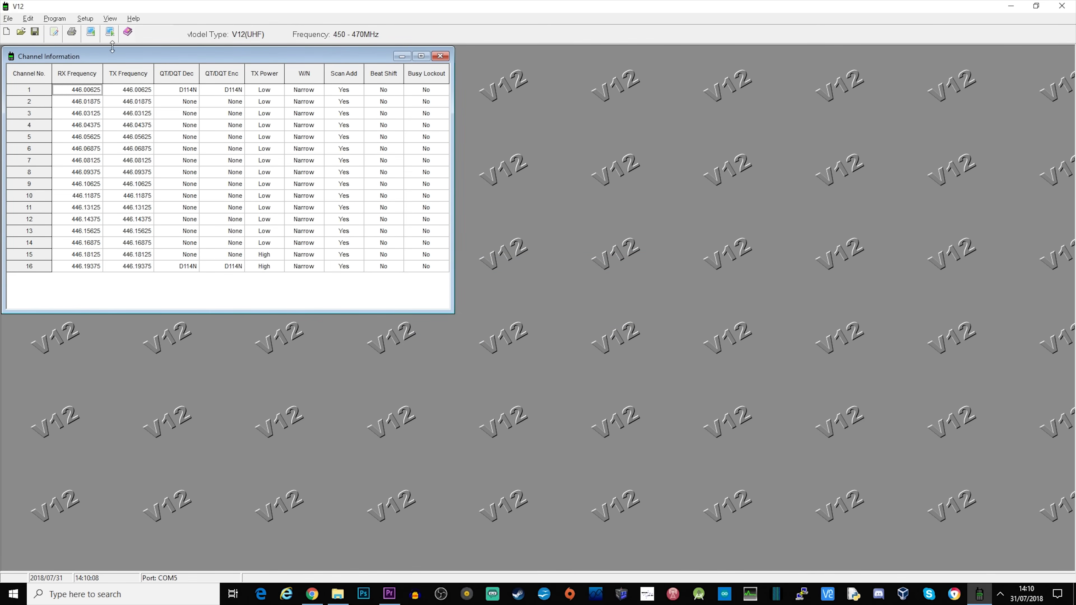
Step: Inspect channels 2–4's RX frequencies, channel 3's TX frequency and channel 1's QT/DQT codes
double_click(84, 102)
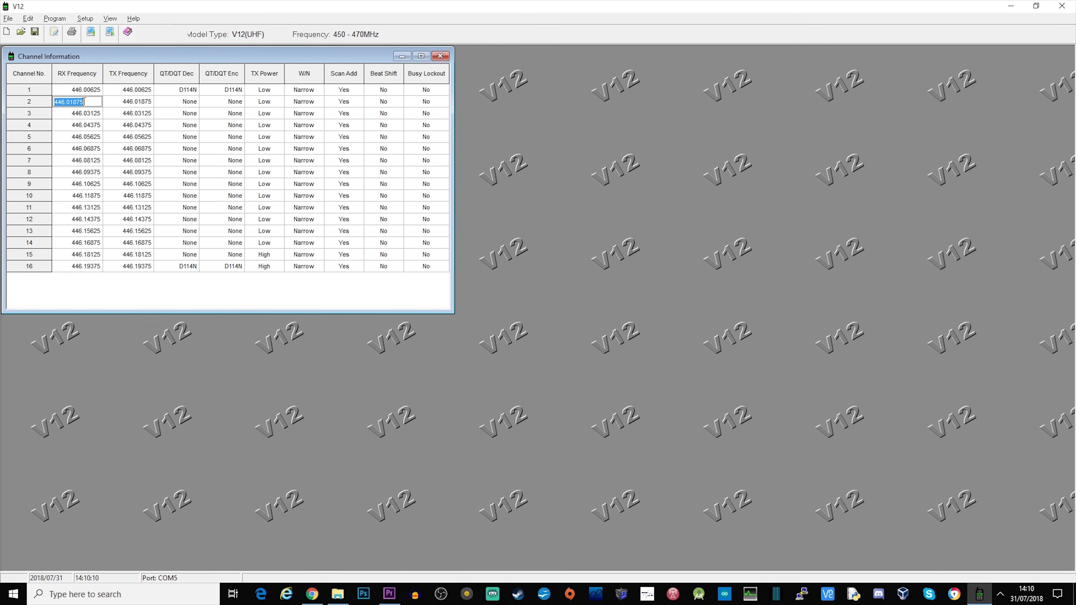
double_click(87, 113)
double_click(87, 125)
double_click(135, 115)
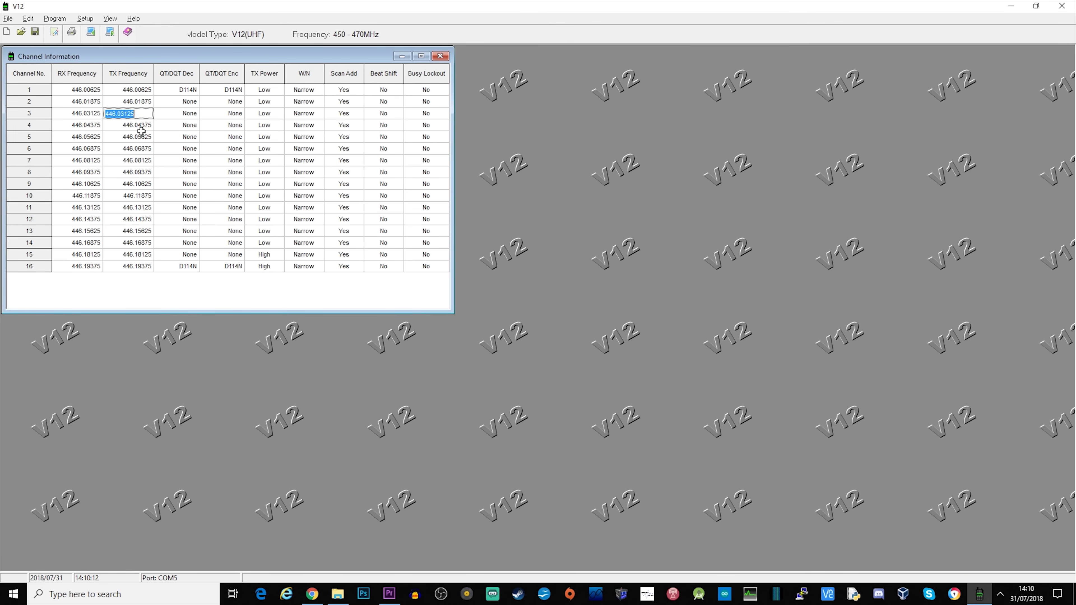
double_click(197, 90)
double_click(235, 91)
Step: Review channel 1's TX Power, W/N, Scan Add, Beat Shift and Busy Lockout options, then write to the radio
double_click(271, 91)
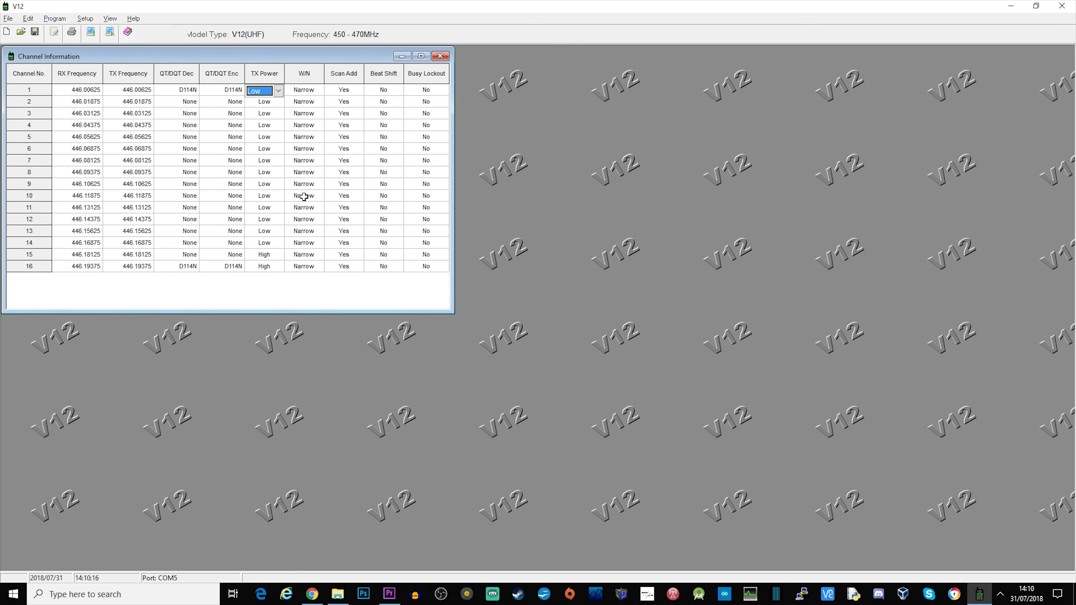
double_click(316, 91)
double_click(354, 91)
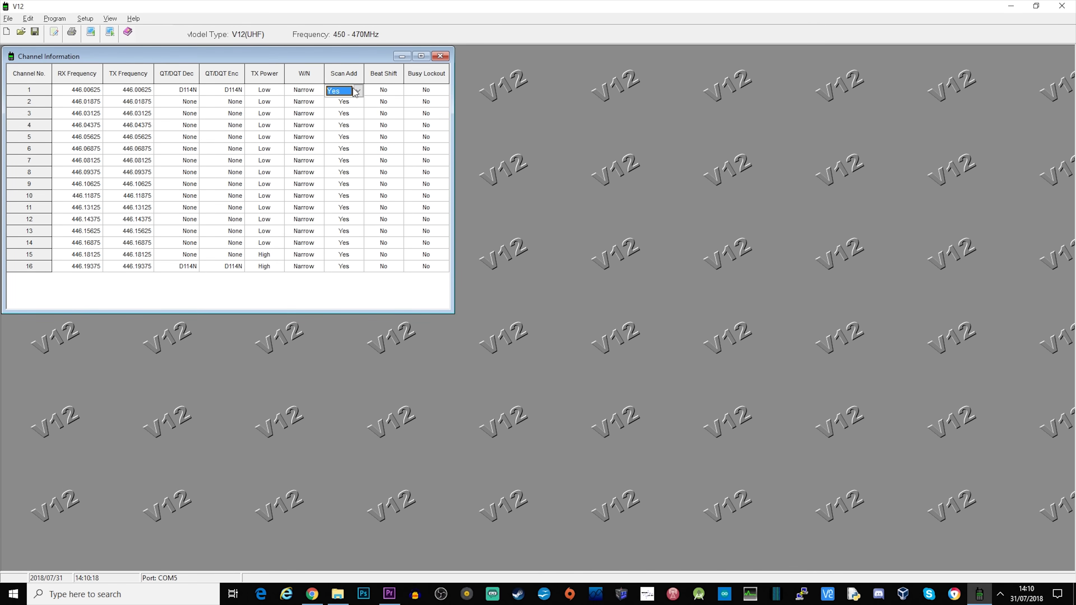
double_click(372, 90)
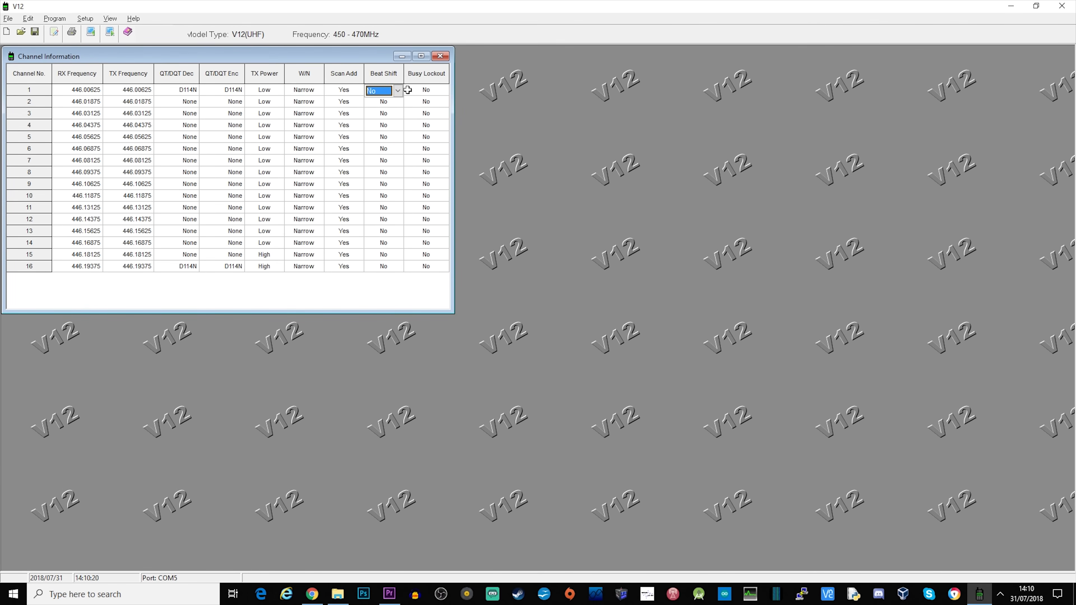
double_click(413, 90)
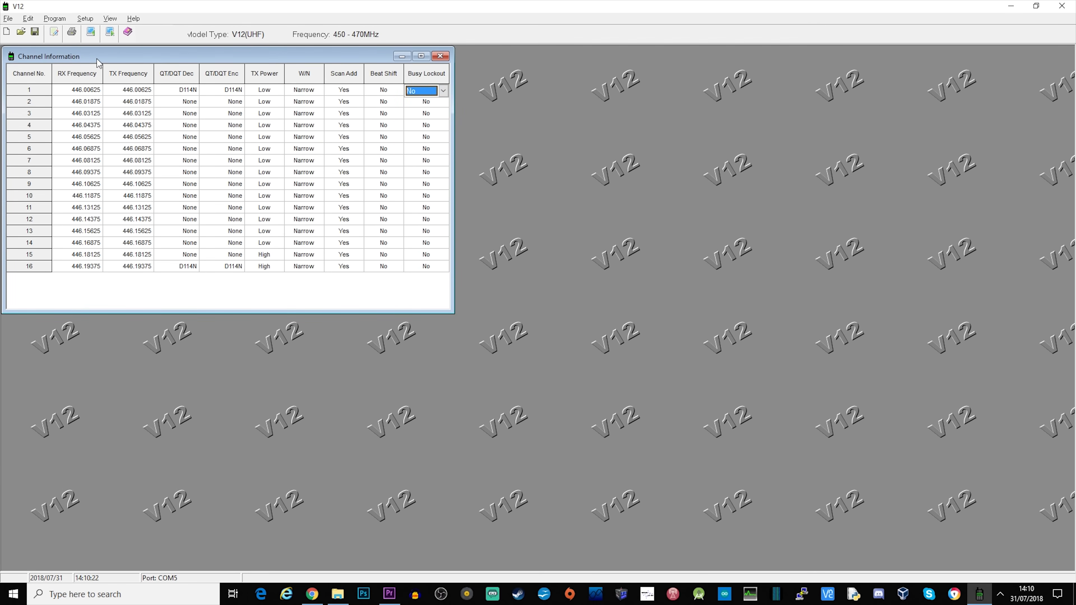
click(110, 32)
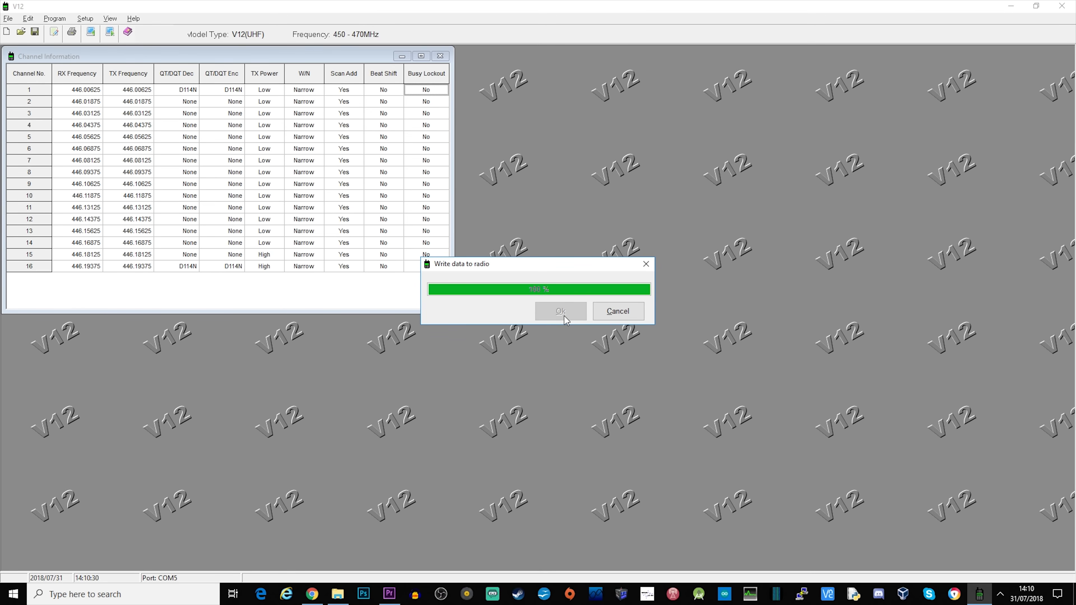
Step: Dismiss the write dialogs, save the table as radio.dat in Documents, and exit V12
click(564, 333)
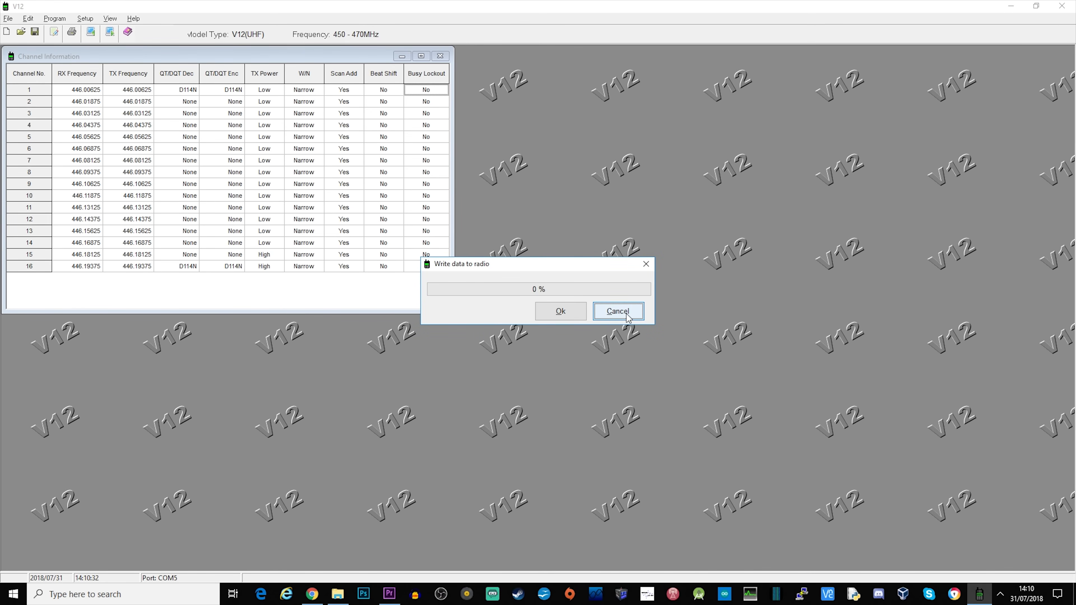
click(618, 311)
click(8, 19)
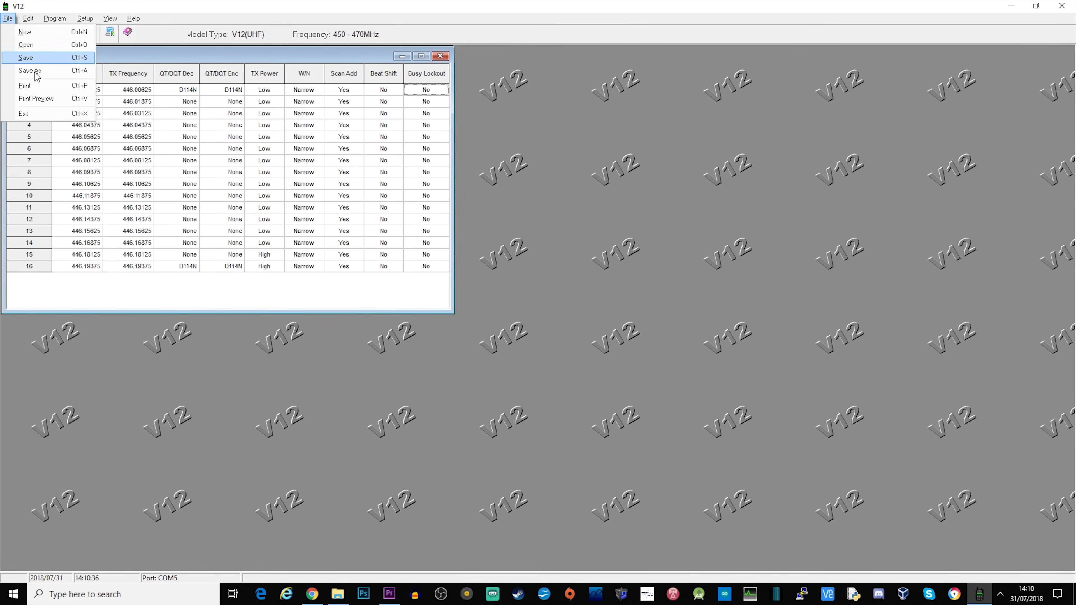
click(36, 75)
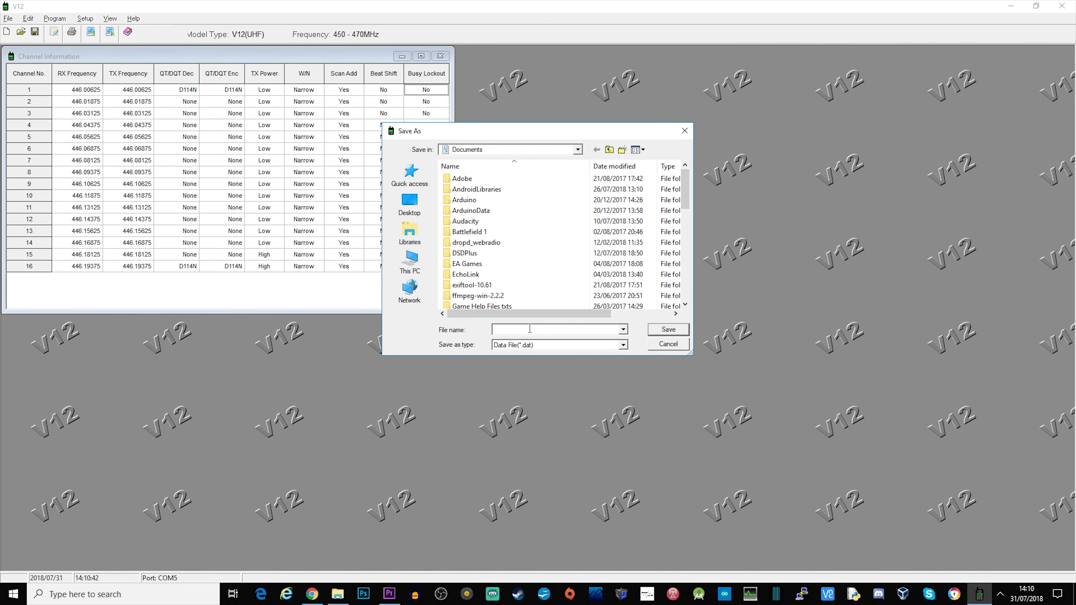
text(radio)
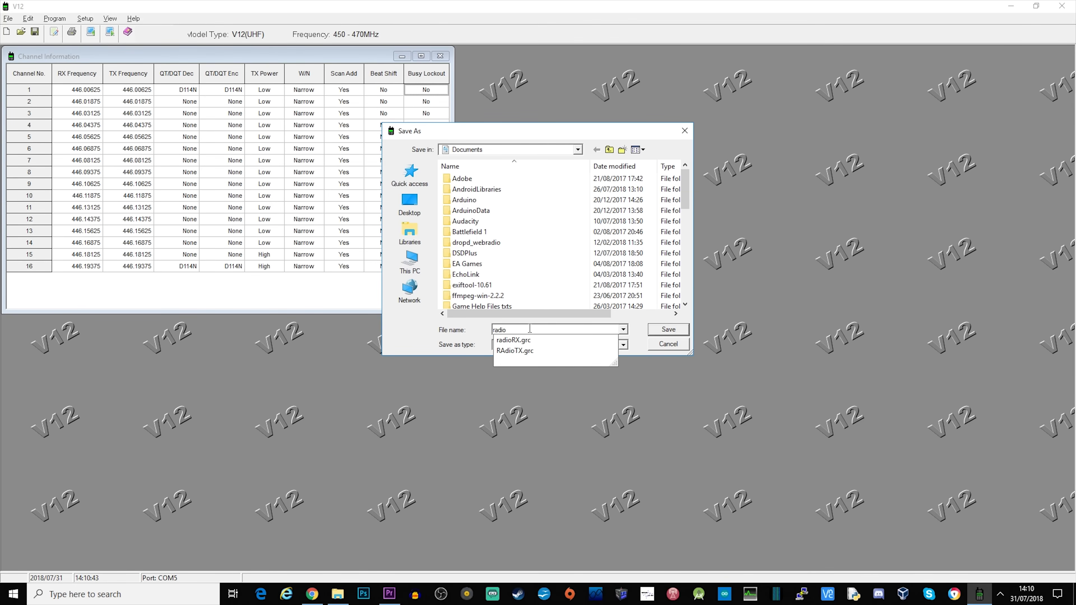
click(674, 329)
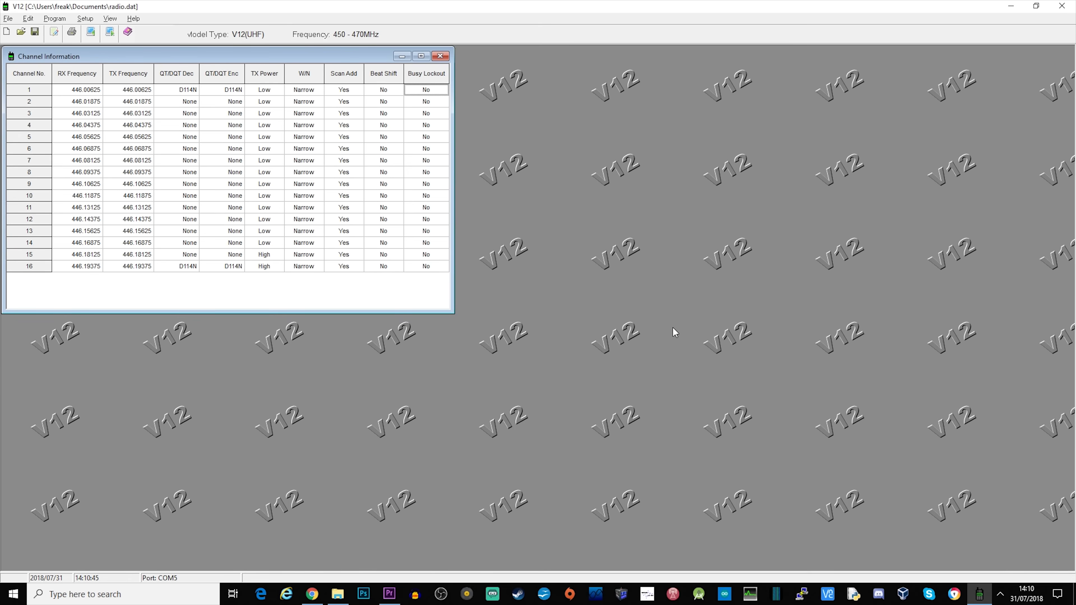
click(8, 18)
click(34, 113)
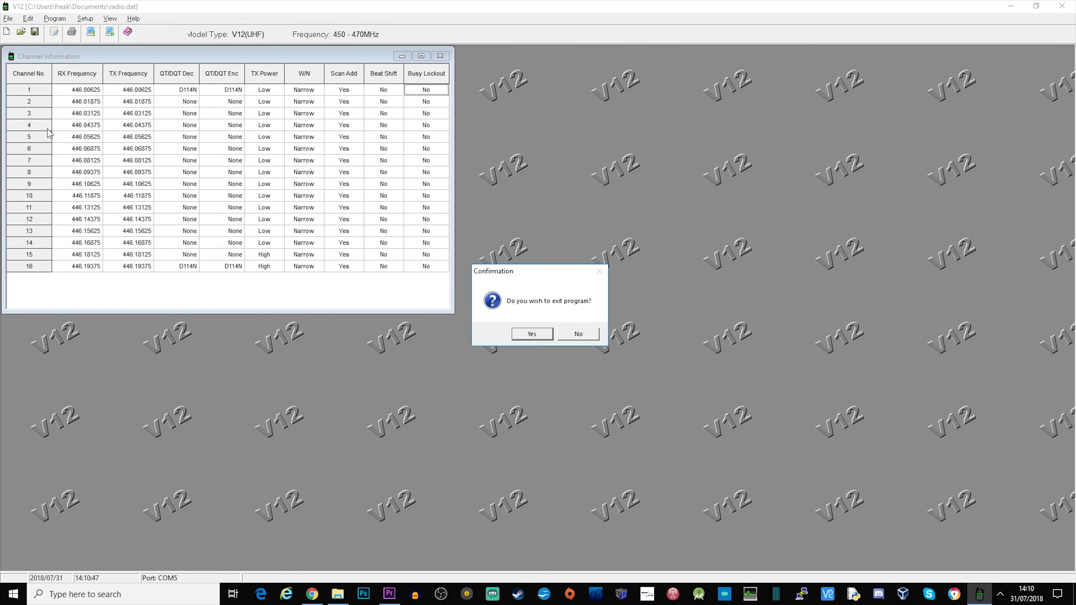
Step: Confirm closing V12, launch CHIRP, and start a download from the radio (COM6, Baofeng, BF-888)
click(536, 338)
click(12, 594)
scroll(94, 408, down, 3)
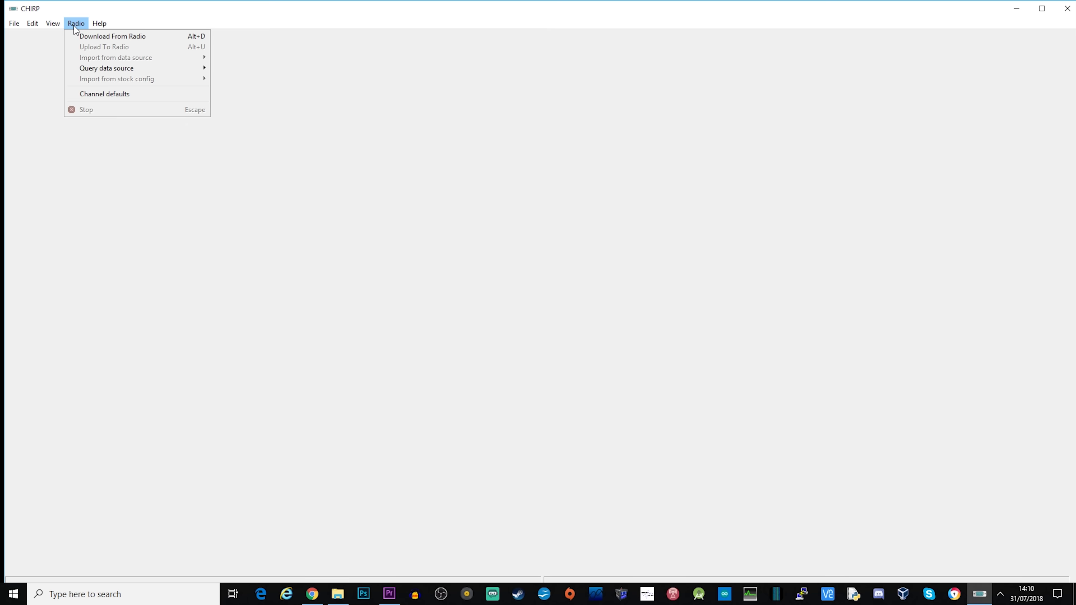
click(113, 37)
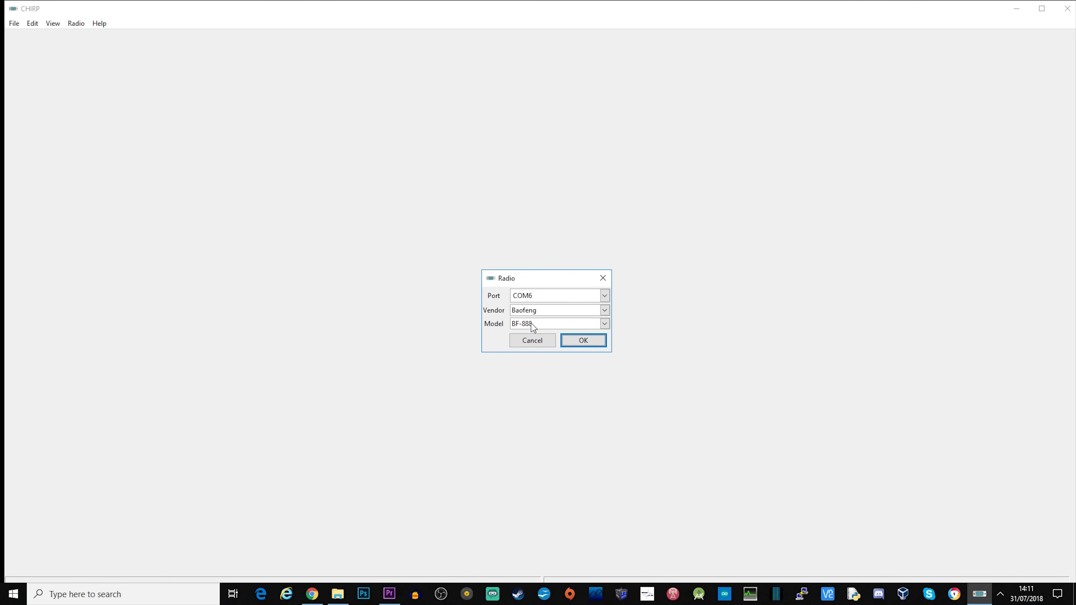
Step: Find the USB-SERIAL CH340 cable on COM5 in Device Manager, then list CHIRP's serial ports
right_click(14, 594)
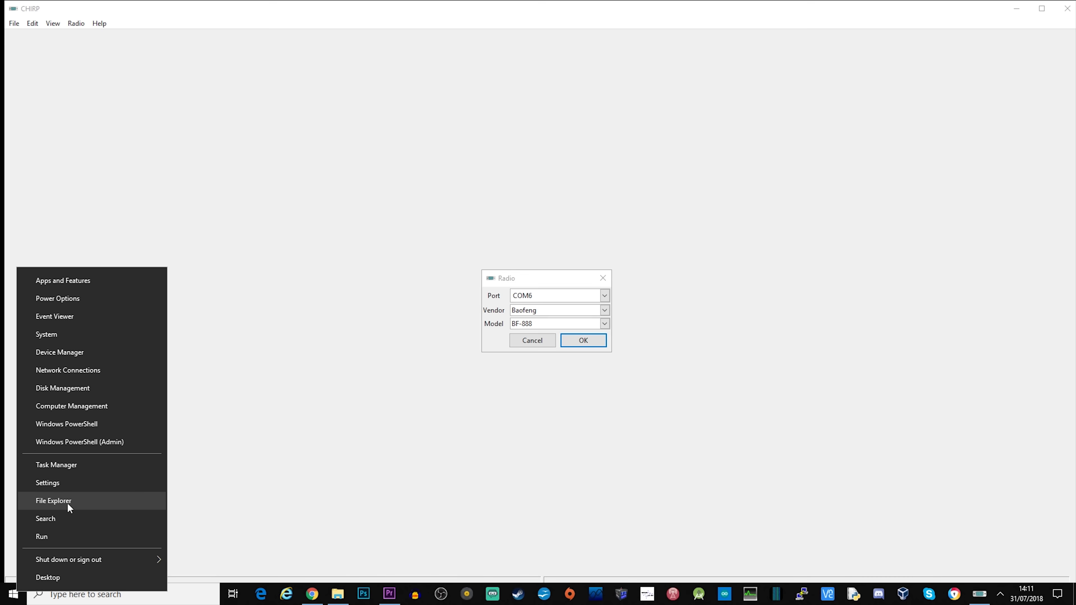
click(78, 354)
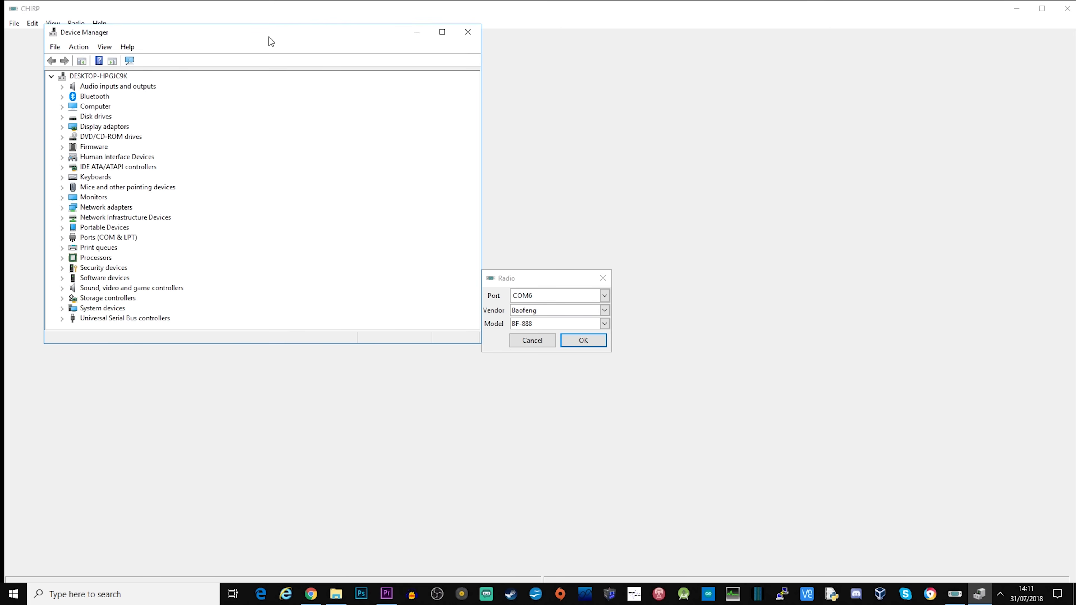
click(68, 238)
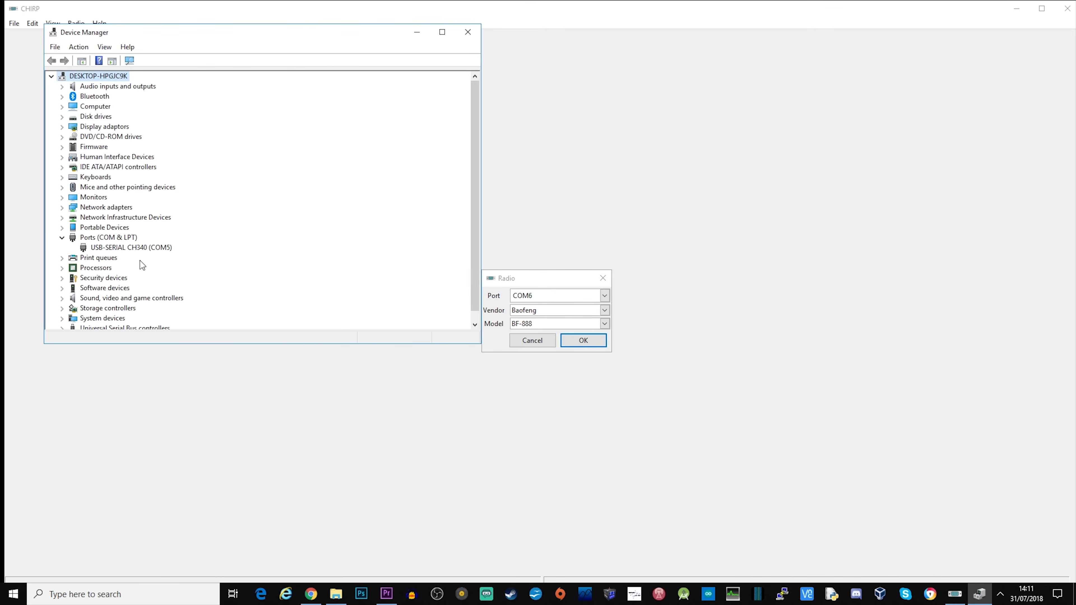
click(155, 249)
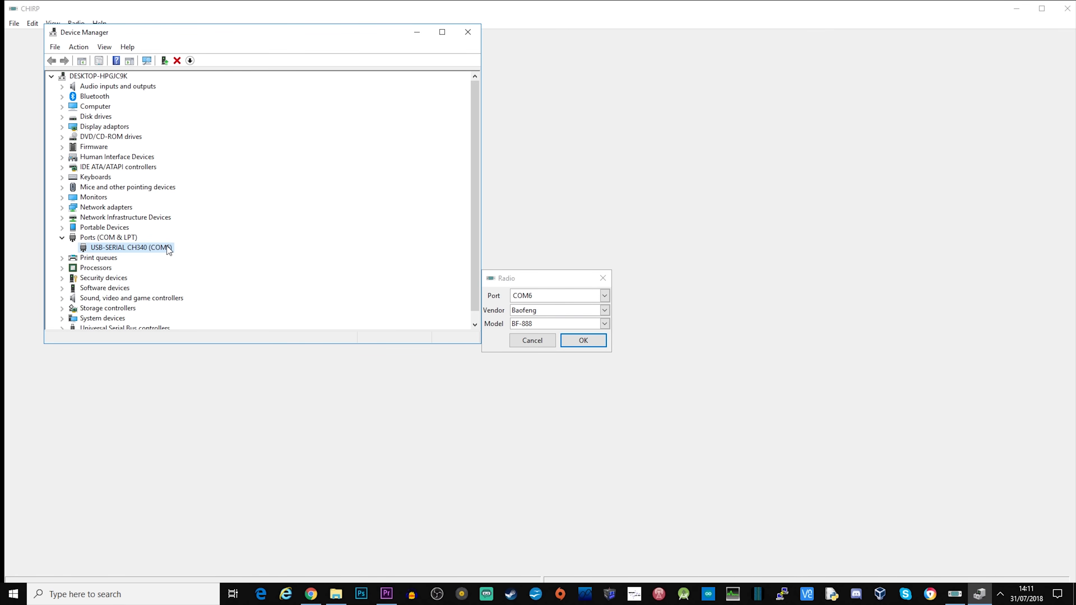
click(468, 31)
click(605, 296)
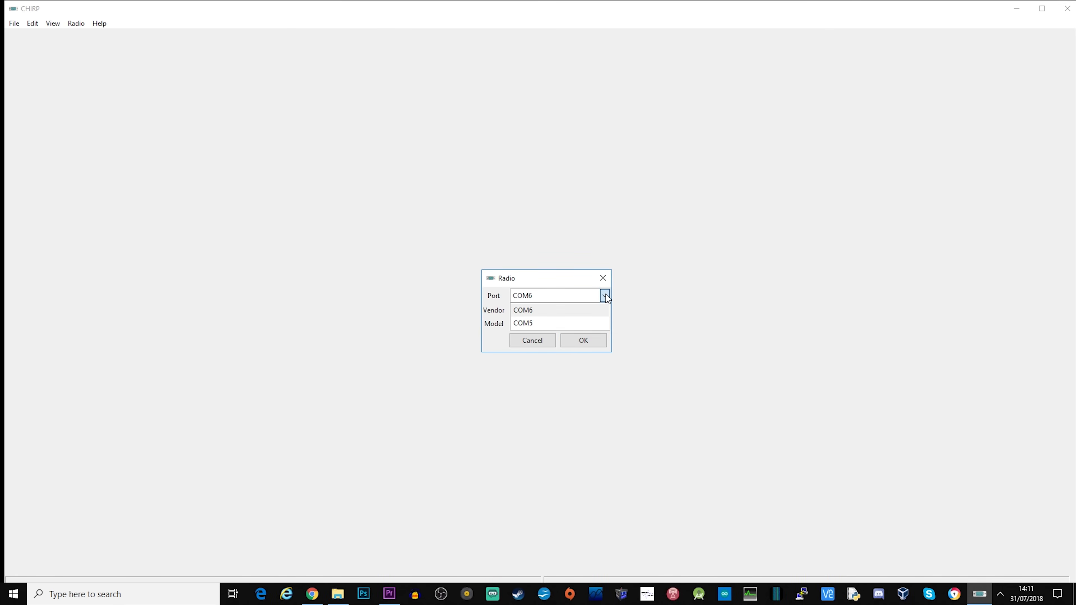
Step: Download the 16 Baofeng BF-888 memories from the radio over COM5
click(533, 323)
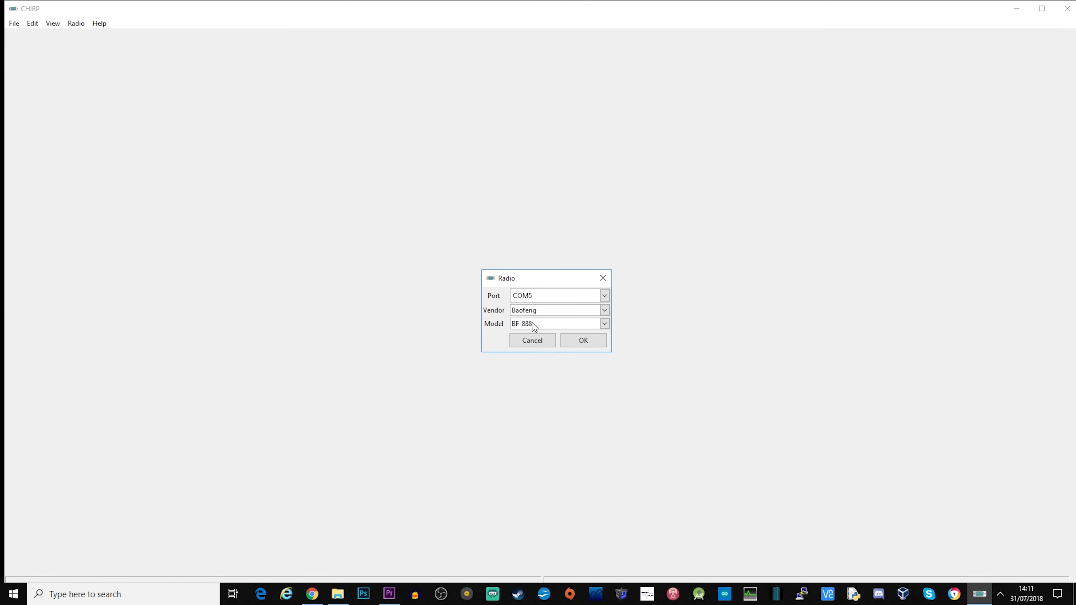
click(585, 339)
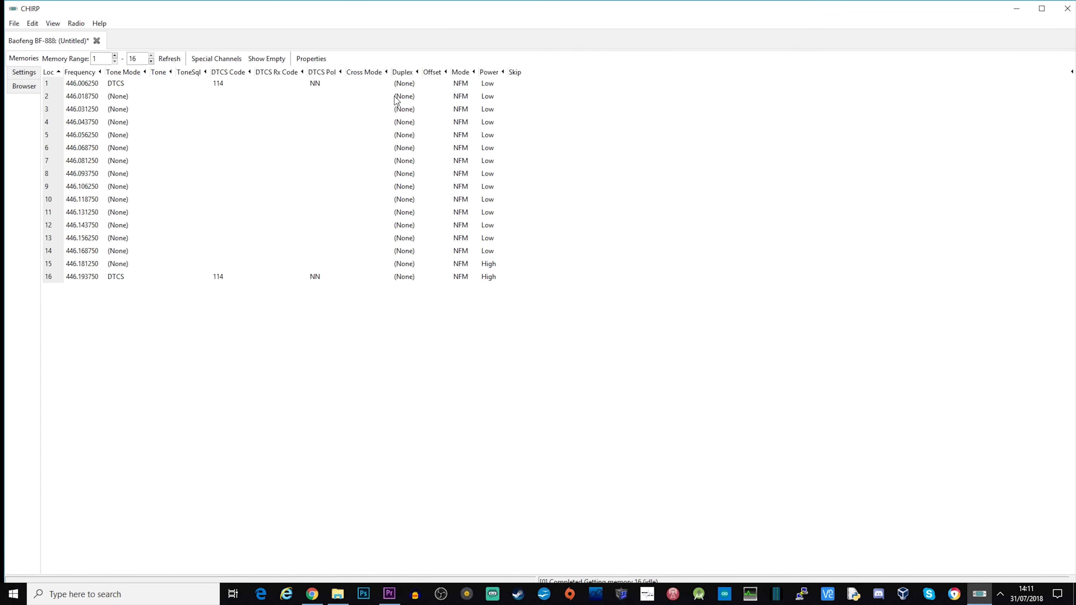
Step: Open and cancel the RadioReference.com import query, then return to the Radio menu's import options
click(77, 25)
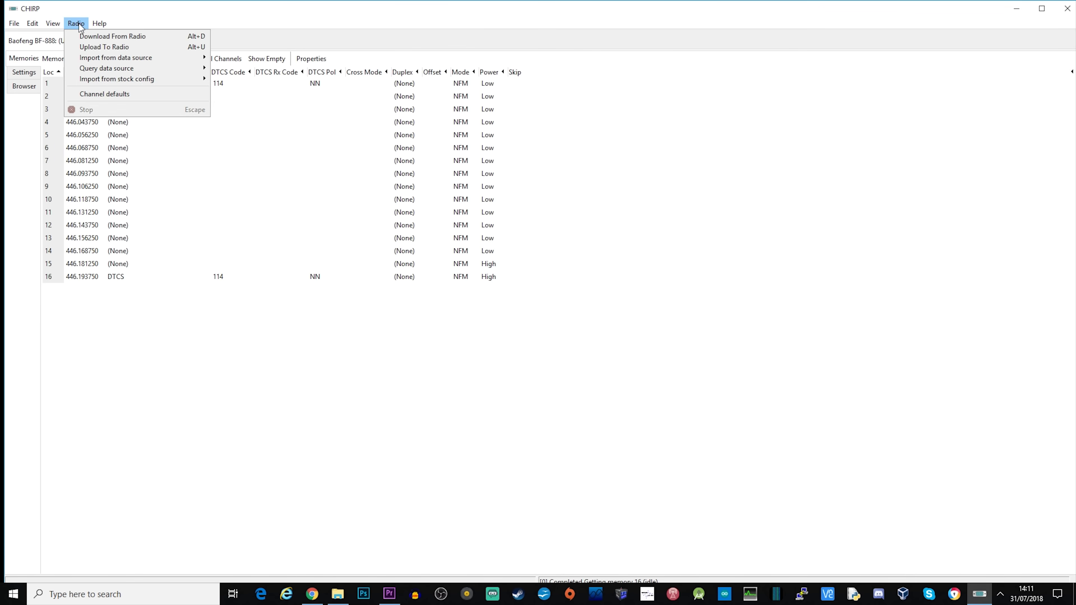
mouse_move(90, 60)
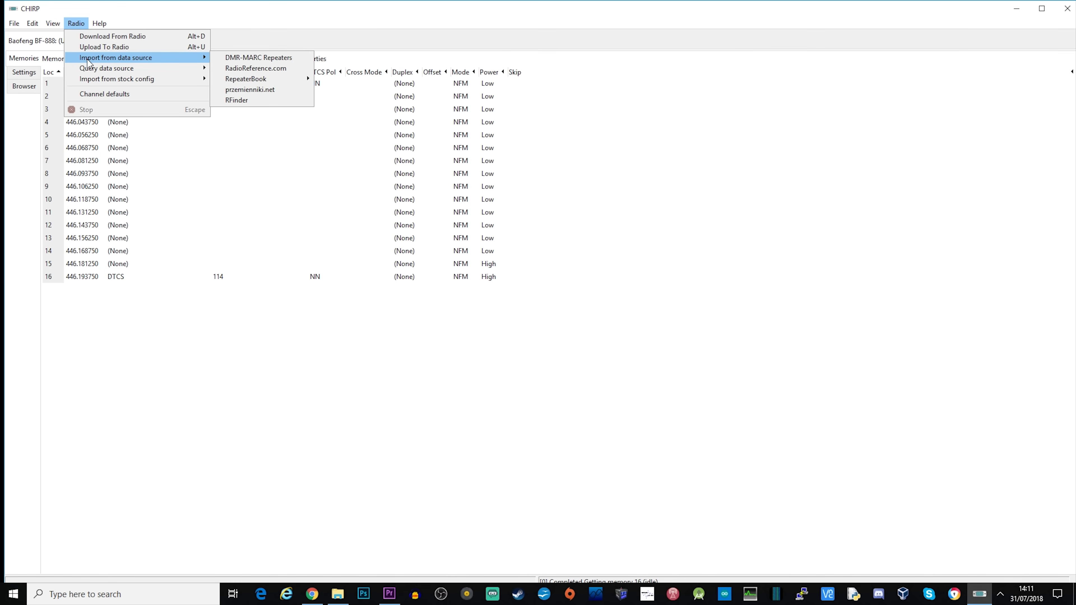
click(242, 69)
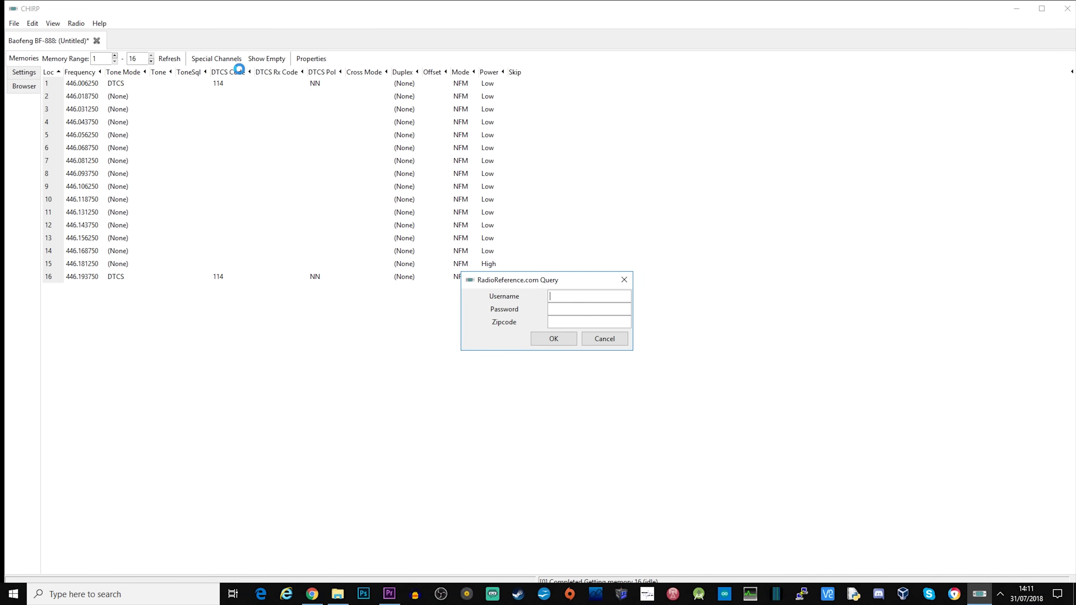
click(618, 343)
click(77, 24)
mouse_move(80, 62)
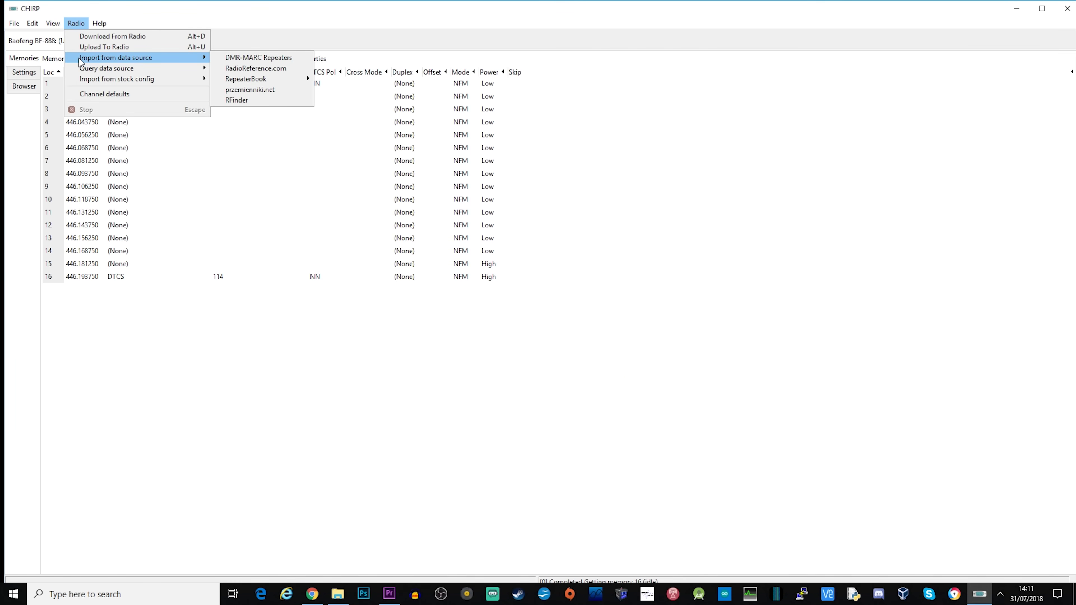
click(70, 24)
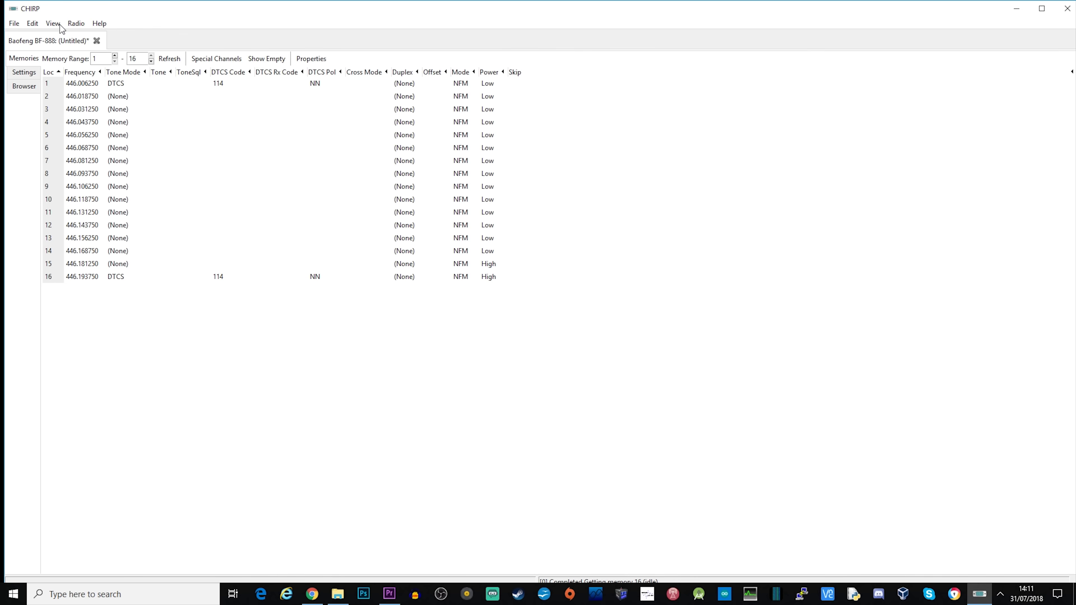
click(75, 25)
Step: Load the EU LPD and PMR Channels stock config and untick all its channels
mouse_move(94, 81)
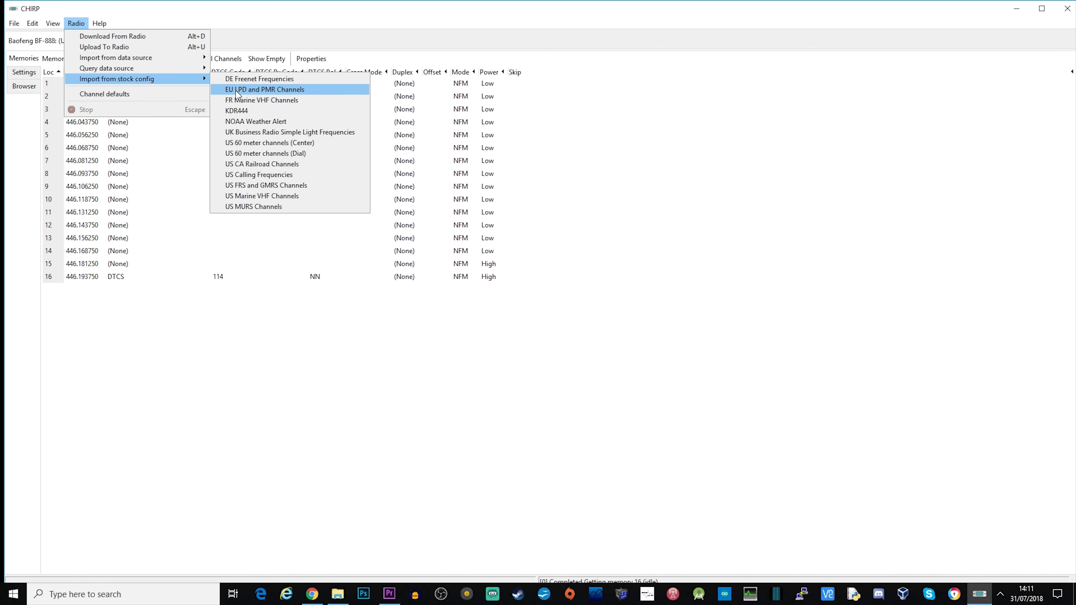
click(254, 89)
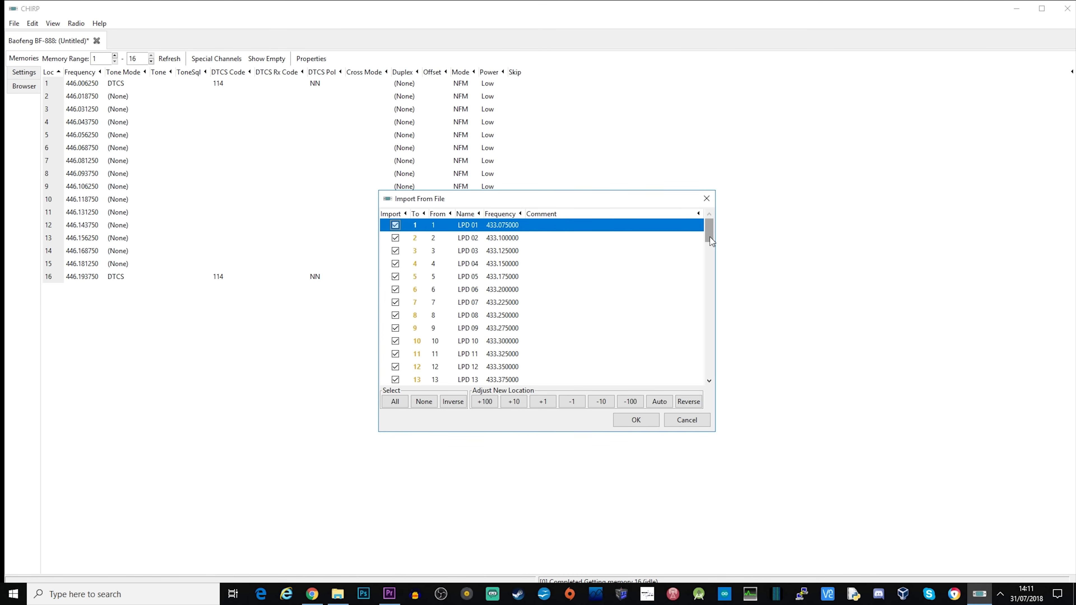
mouse_move(710, 237)
mouse_down()
mouse_move(708, 373)
mouse_move(708, 230)
mouse_up()
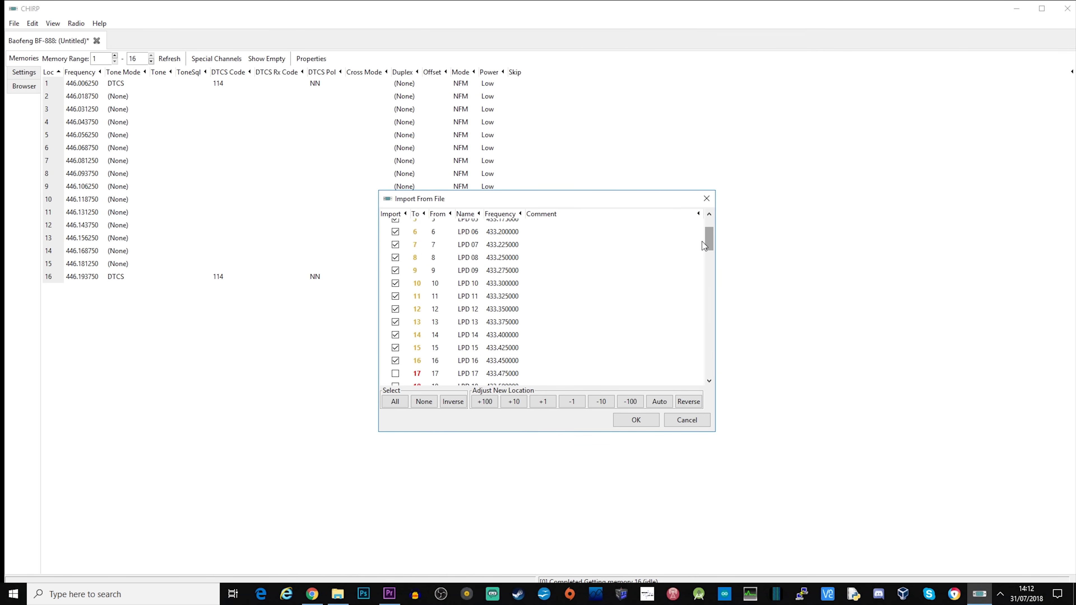
click(424, 402)
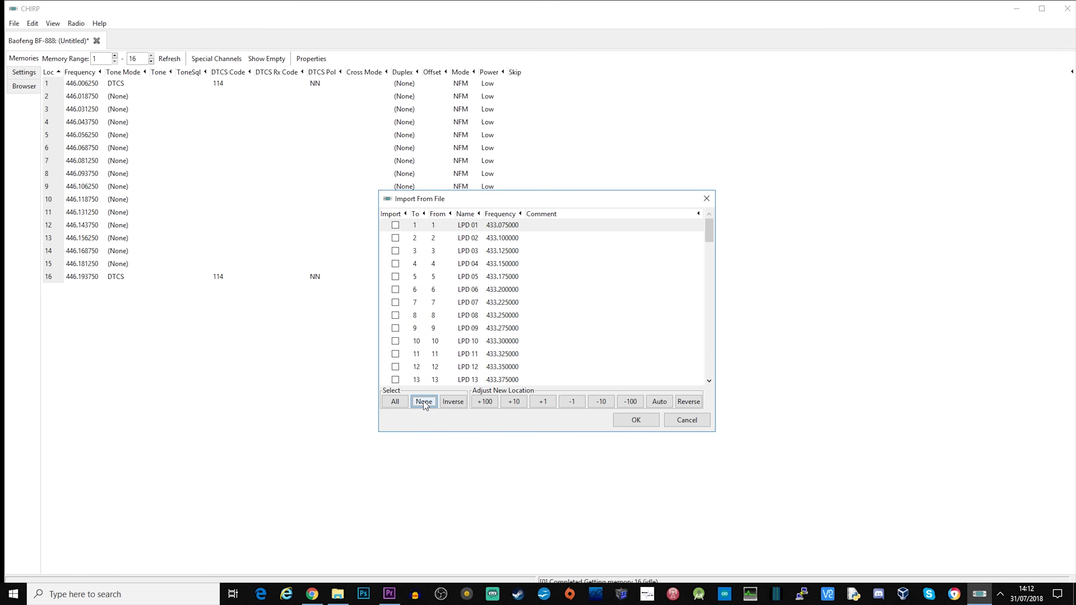
drag(710, 240, 700, 385)
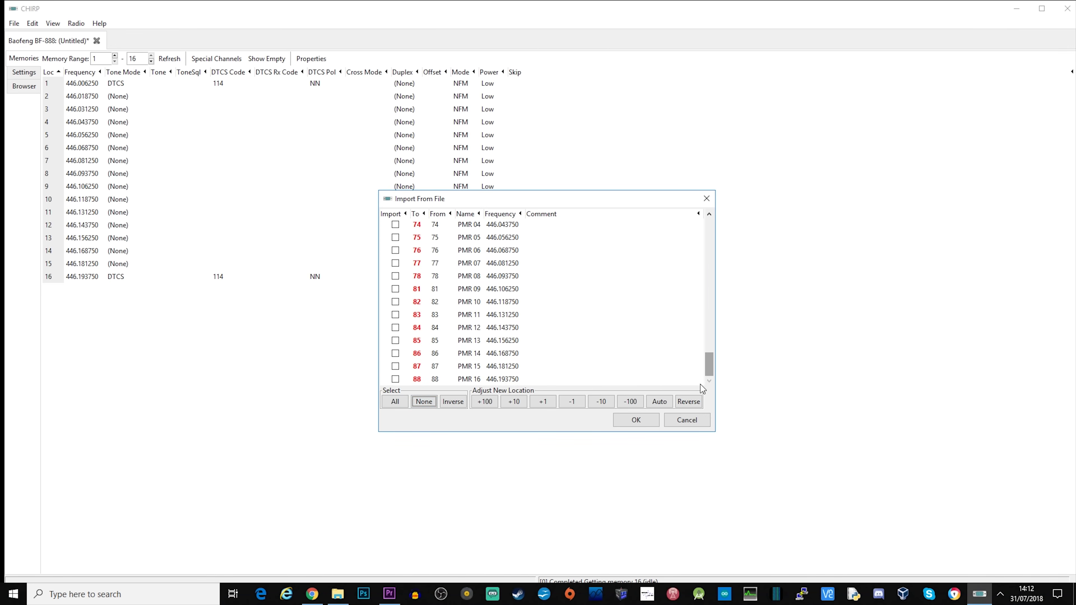
scroll(701, 360, up, 3)
Step: Tick PMR 01 through PMR 16 for import
click(395, 272)
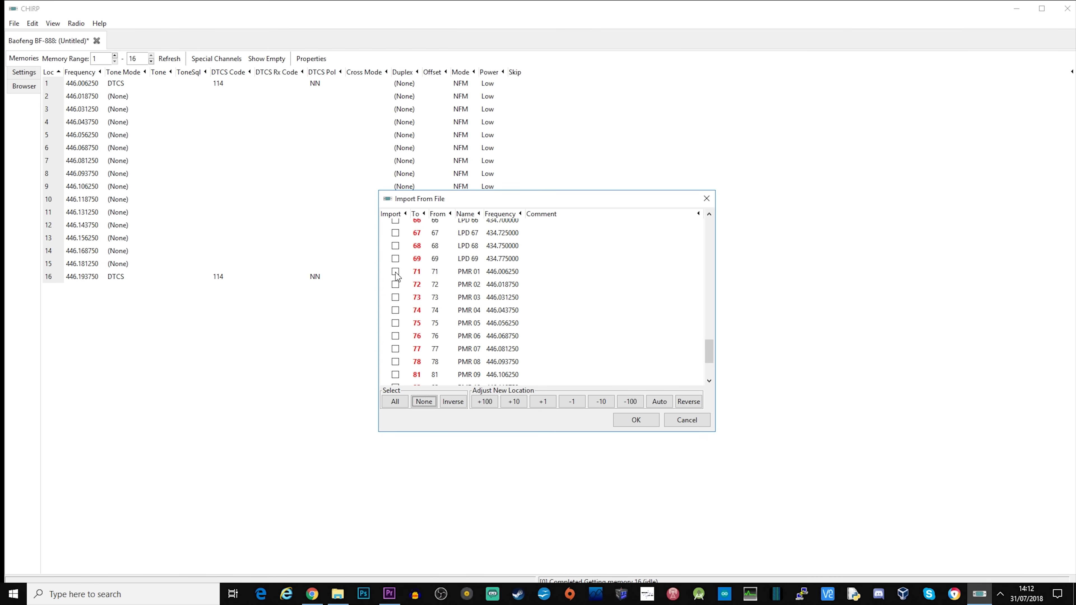
click(396, 284)
click(395, 297)
click(396, 310)
click(396, 323)
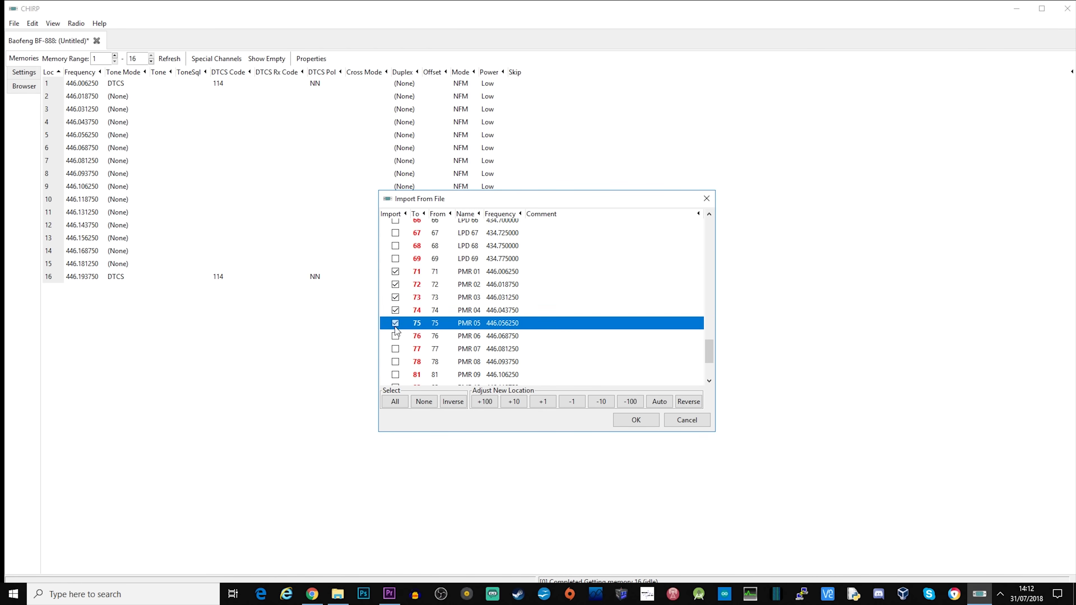
click(395, 336)
click(395, 349)
click(395, 362)
click(395, 375)
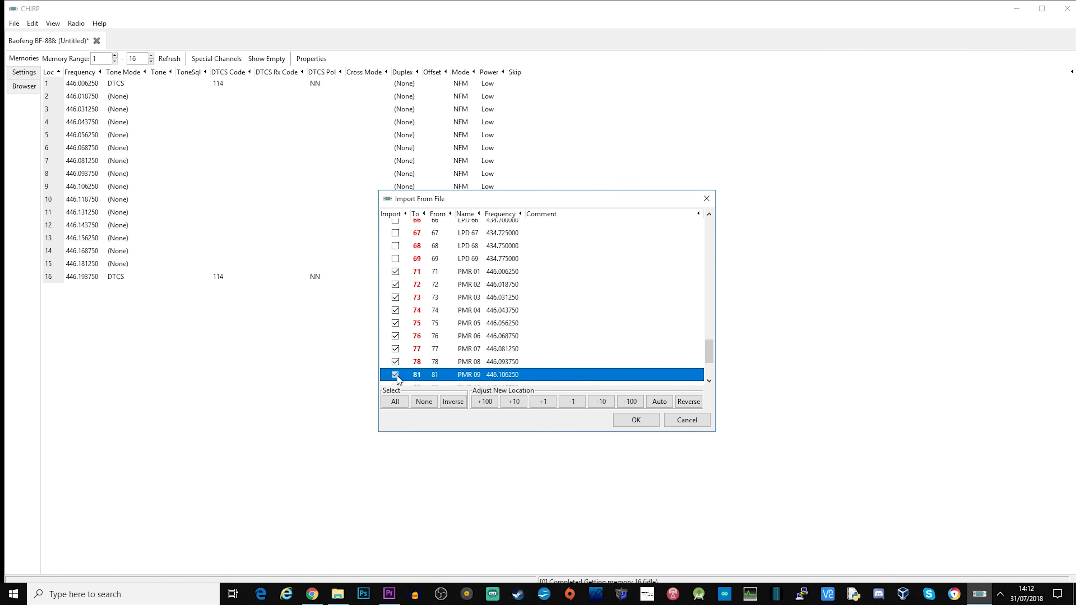
scroll(443, 355, down, 2)
click(396, 313)
click(395, 325)
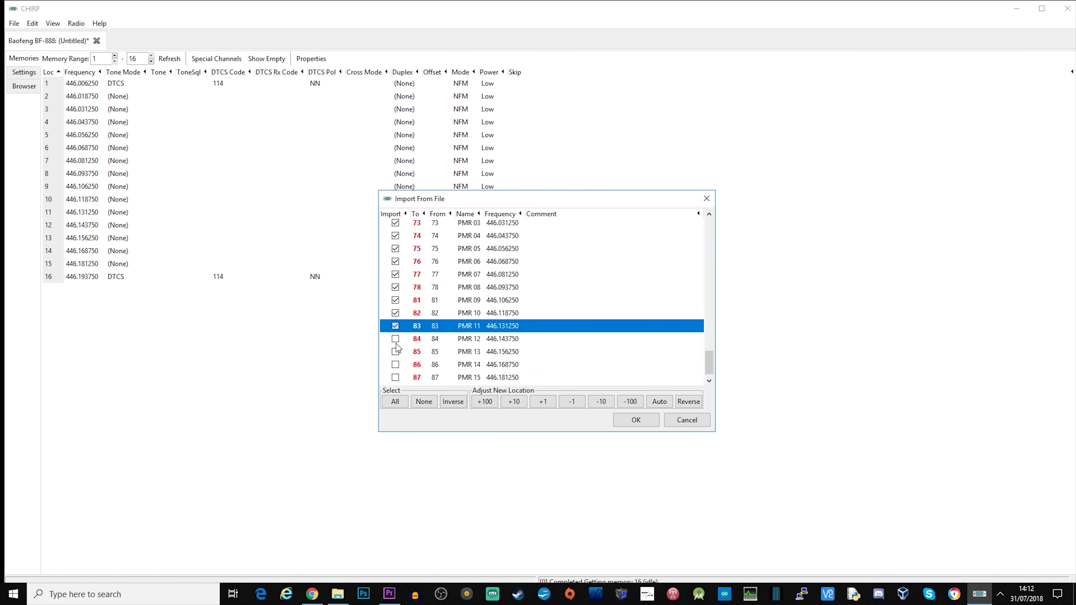
click(395, 339)
click(395, 352)
click(396, 365)
scroll(396, 373, down, 1)
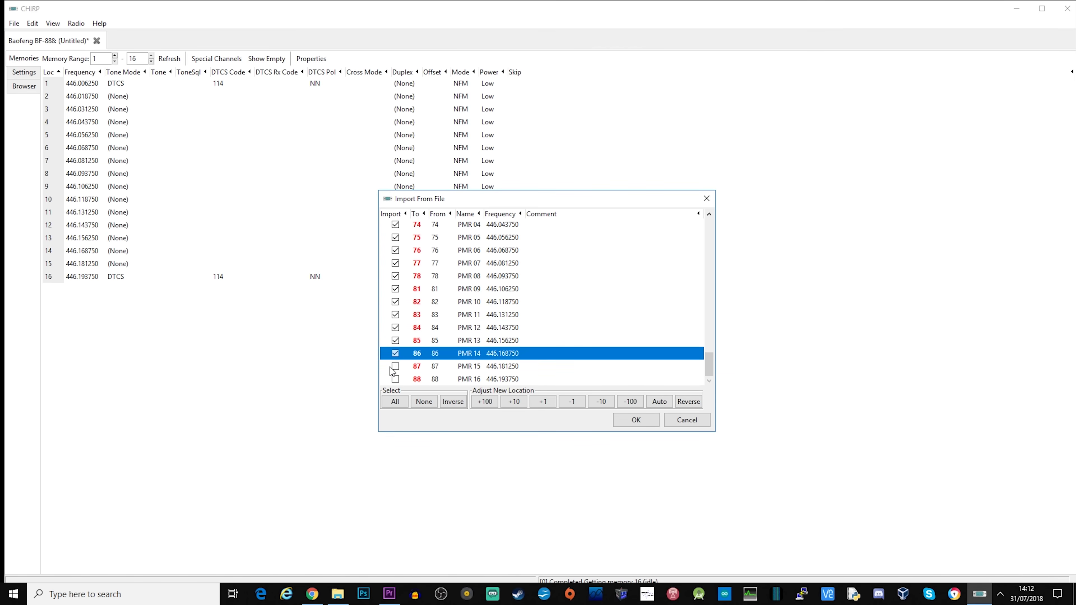
click(396, 366)
click(395, 379)
Step: Auto-renumber the selected PMR channels into memories 1–16
click(659, 401)
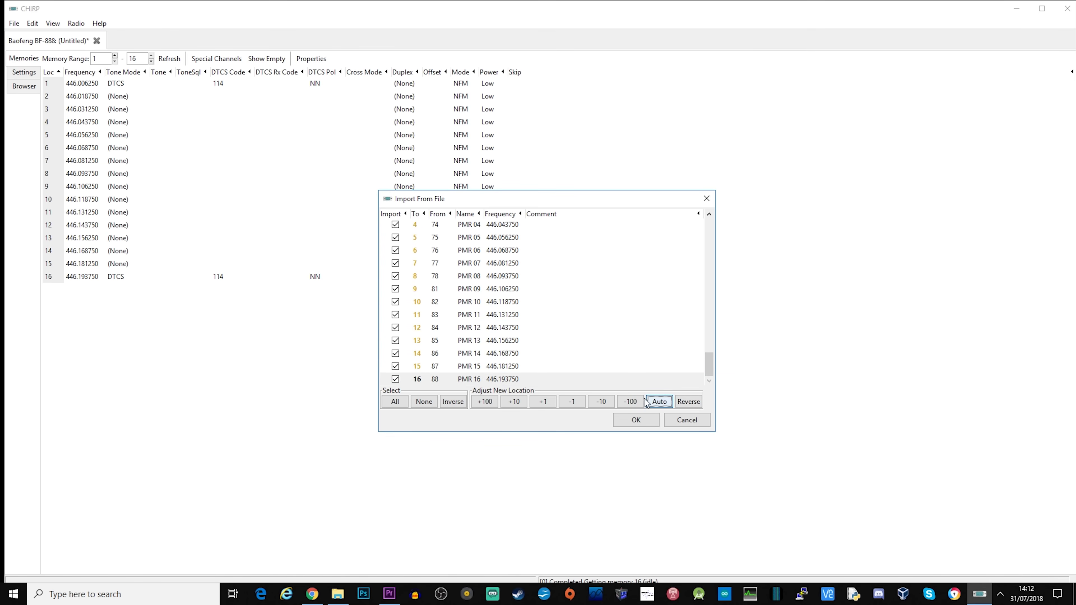
scroll(708, 365, up, 5)
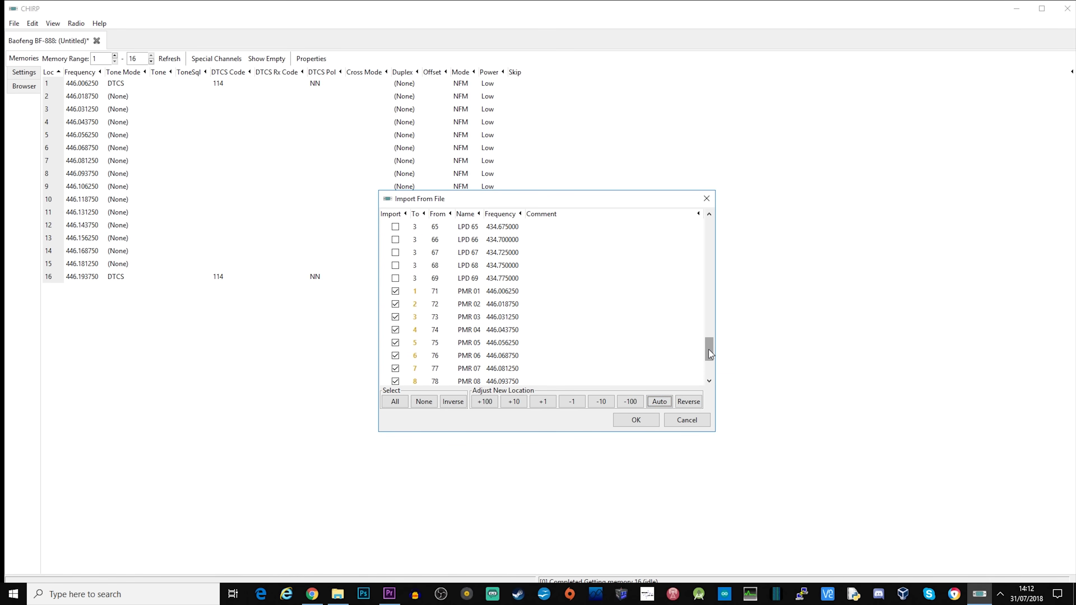
scroll(708, 356, down, 3)
scroll(707, 365, down, 1)
Step: Import the sixteen PMR channels into memories 1–16 and begin uploading them to the COM5 Baofeng BF-888
click(636, 419)
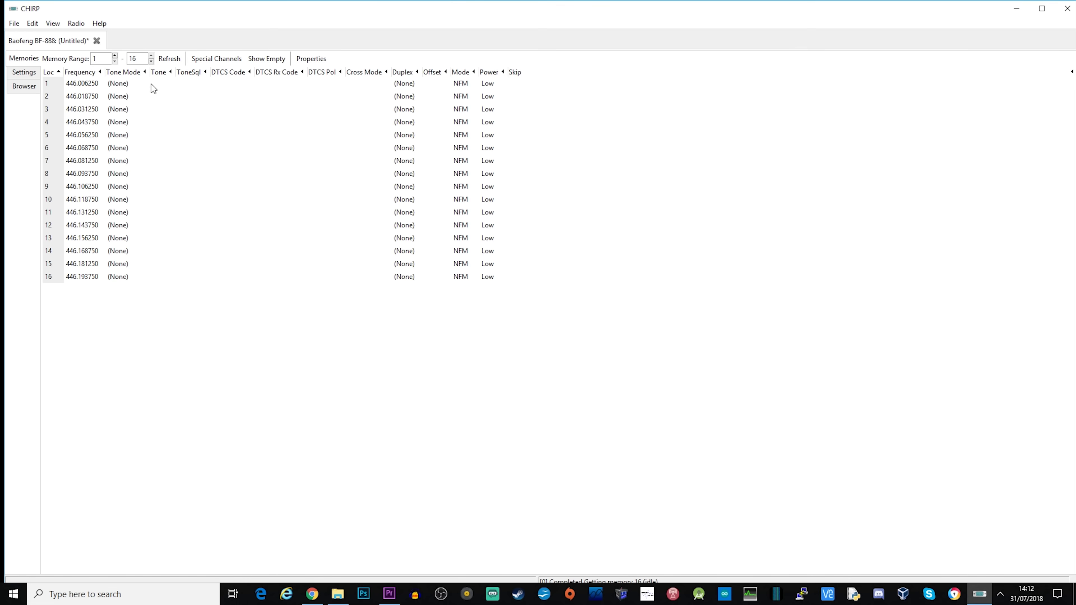
click(75, 23)
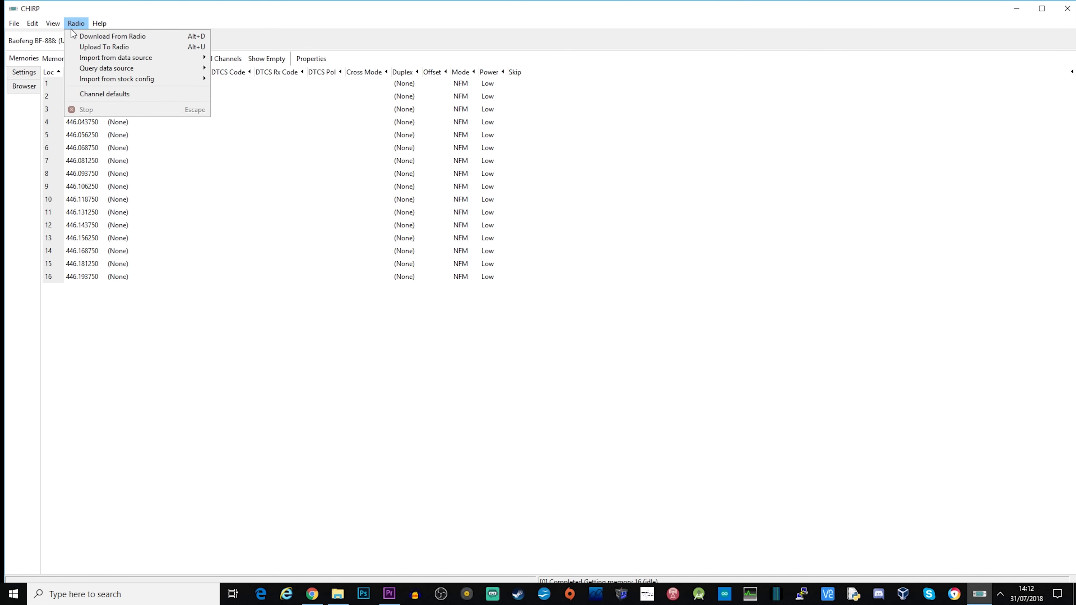
click(87, 47)
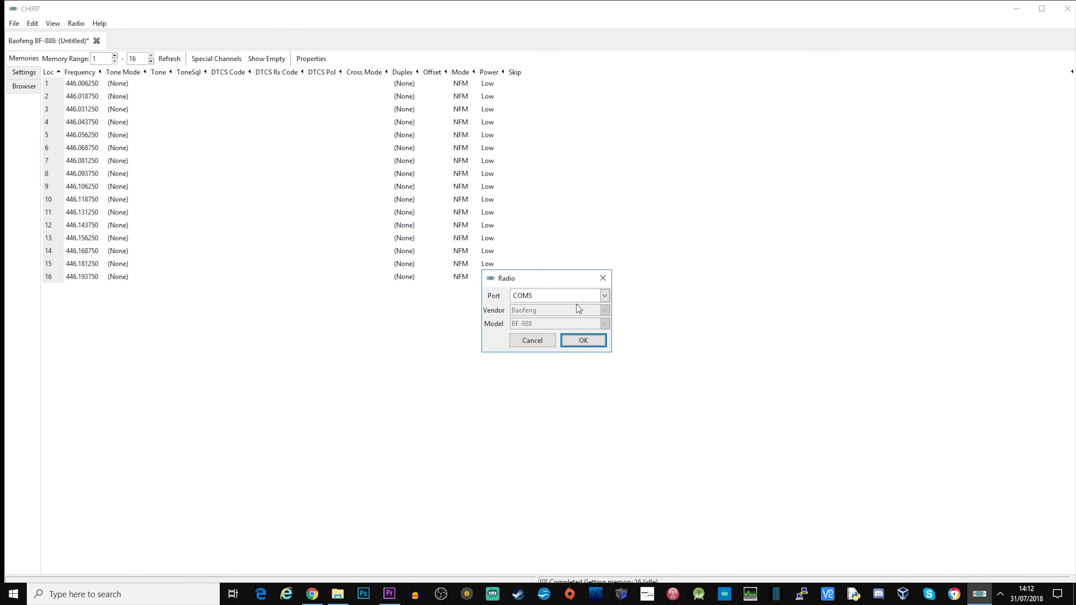